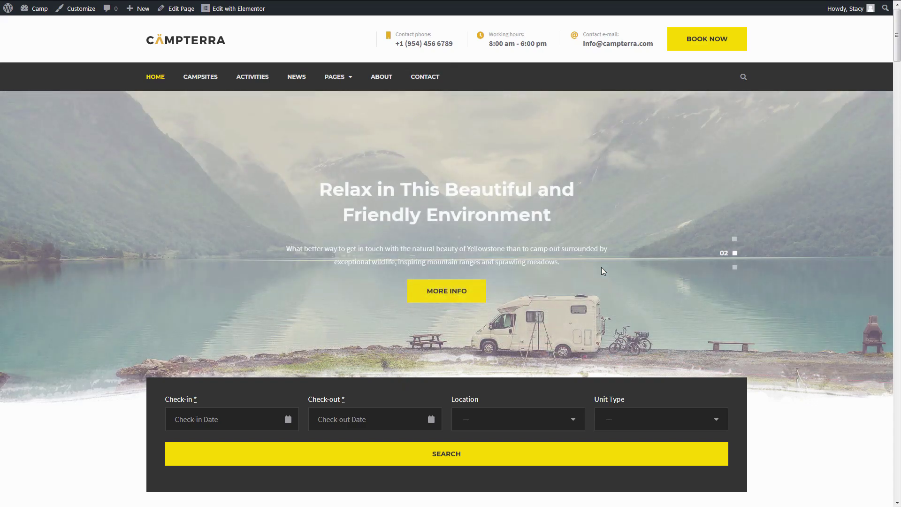
Step: Try the homepage form's check-in, check-out, Location and Unit Type fields
{"action": "scroll", "coordinate": [601, 267], "scroll_direction": "down", "scroll_amount": 1}
{"action": "scroll", "coordinate": [601, 272], "scroll_direction": "down", "scroll_amount": 3}
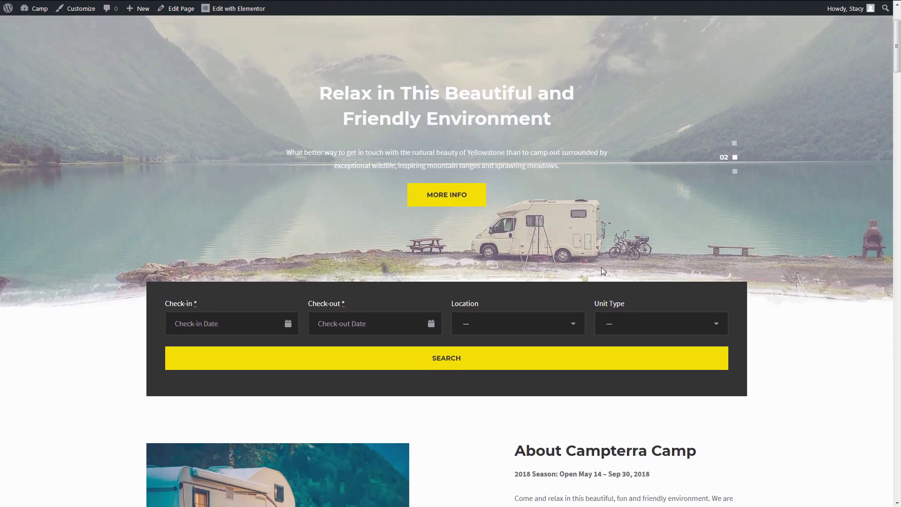
{"action": "left_click", "coordinate": [269, 323]}
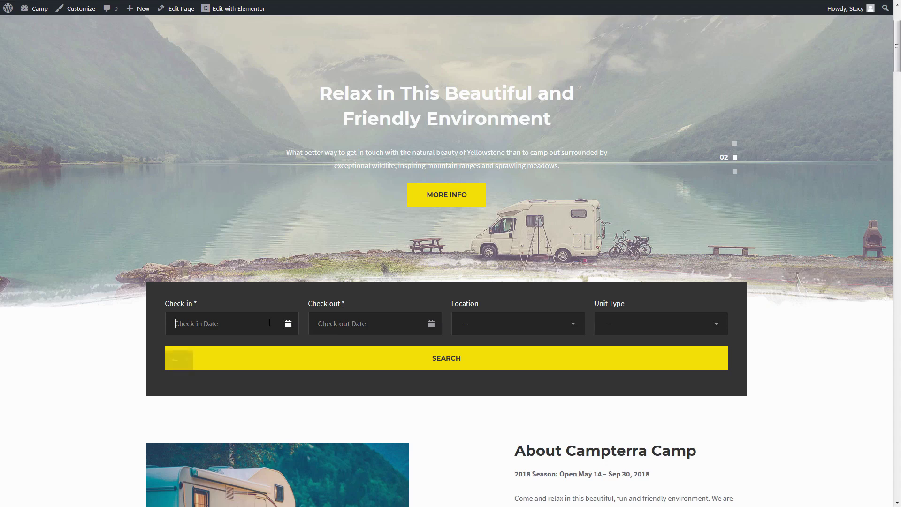
{"action": "left_click", "coordinate": [344, 324]}
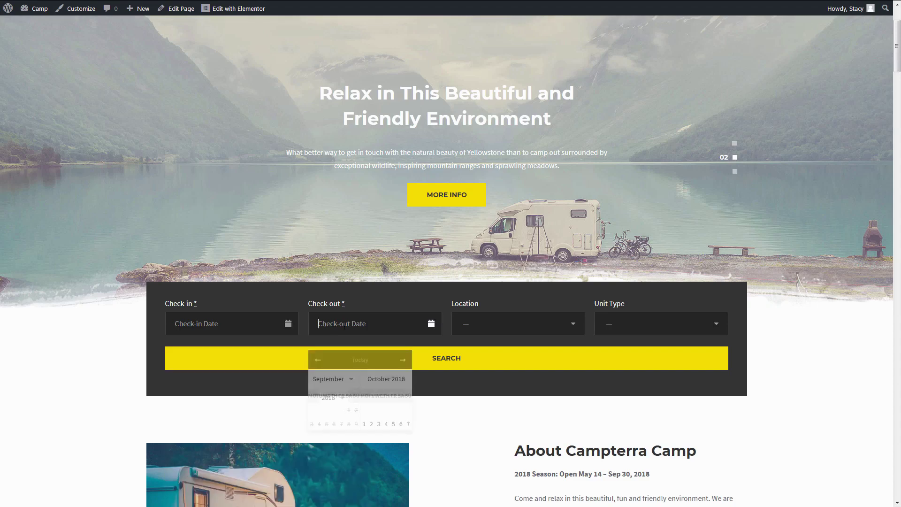
{"action": "left_click", "coordinate": [492, 320]}
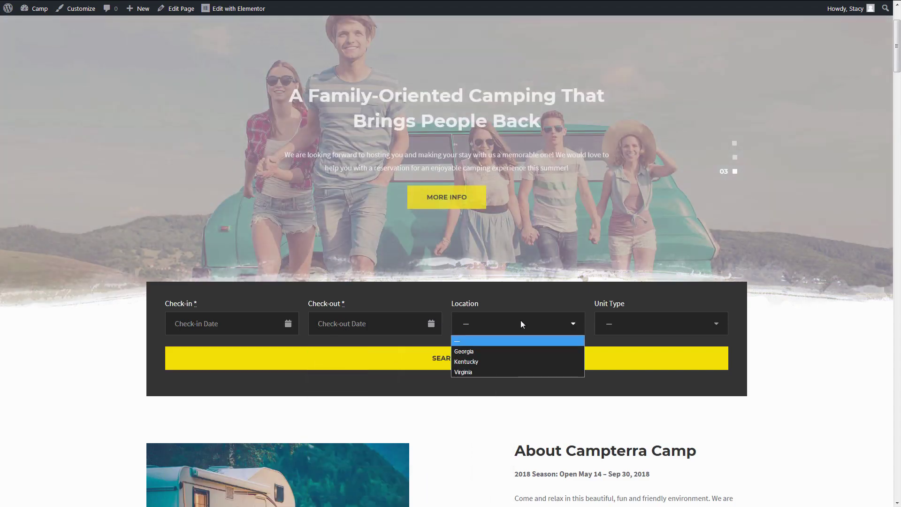
{"action": "left_click", "coordinate": [637, 320]}
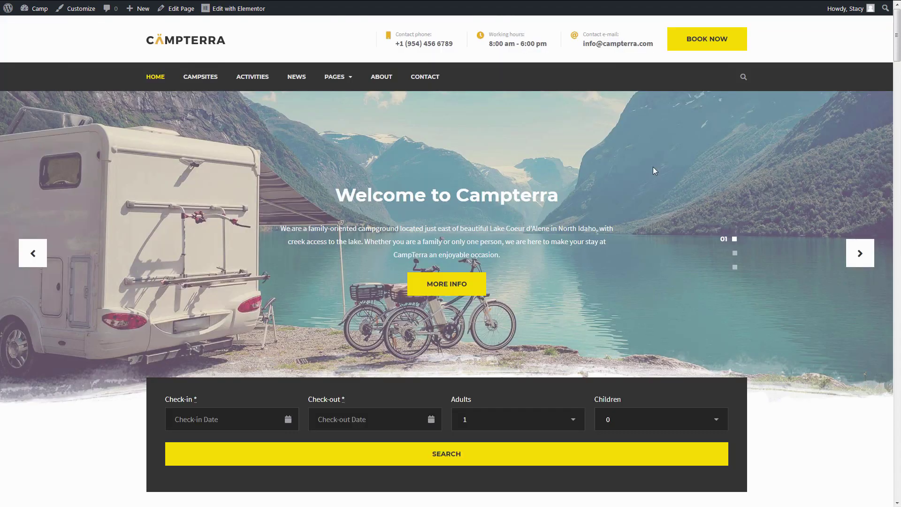
Step: Try the second search form's check-in, check-out, Adults and Children fields without changing them
{"action": "left_click", "coordinate": [361, 415]}
{"action": "left_click", "coordinate": [392, 425]}
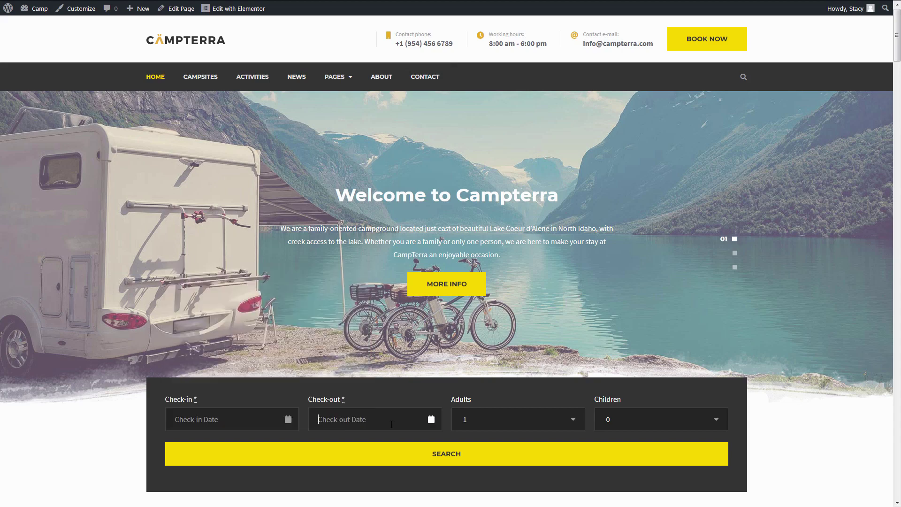
{"action": "left_click", "coordinate": [539, 419]}
{"action": "left_click", "coordinate": [638, 419]}
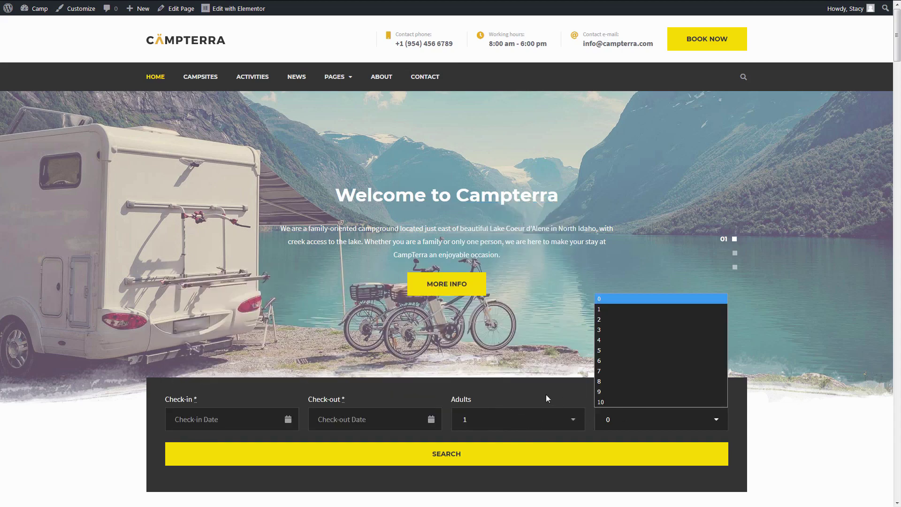
{"action": "left_click", "coordinate": [530, 389]}
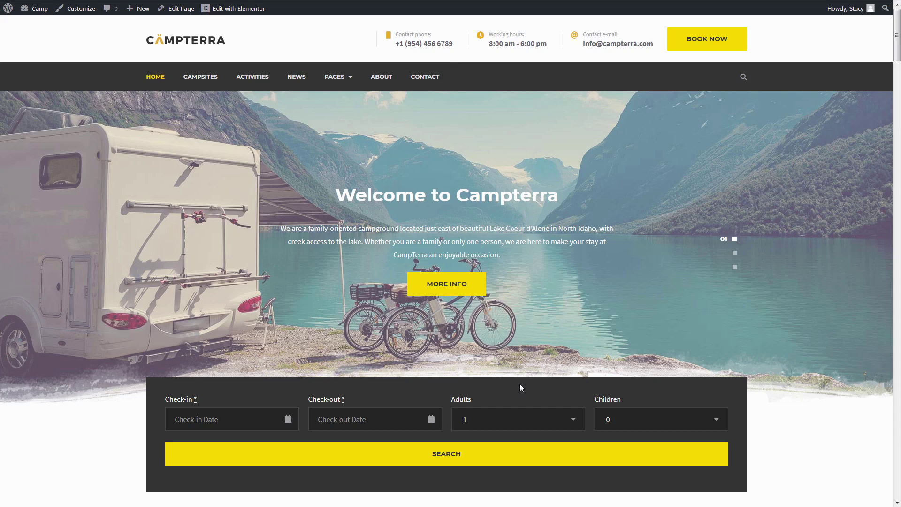
Step: Go to the CAMPSITES page and scroll through its Camping Tent and Caravan Pitch listings
{"action": "scroll", "coordinate": [520, 388], "scroll_direction": "down", "scroll_amount": 1}
{"action": "scroll", "coordinate": [398, 303], "scroll_direction": "up", "scroll_amount": 1}
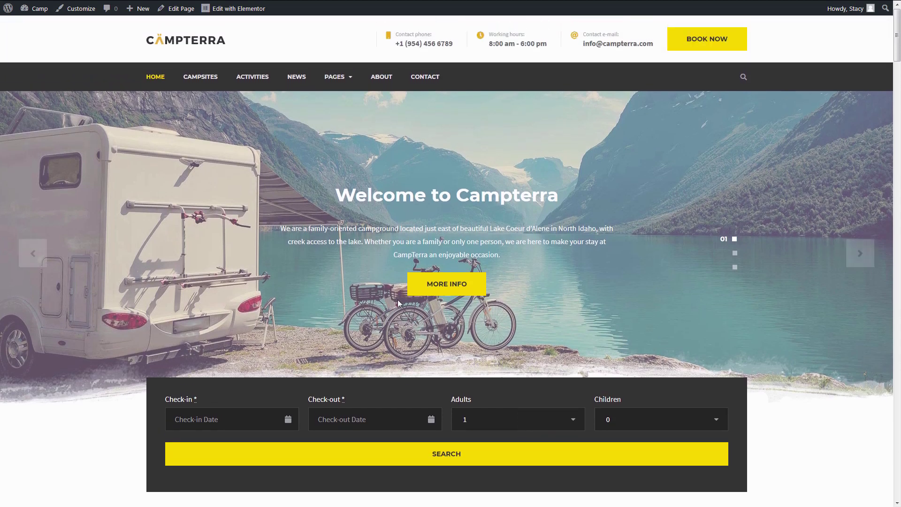
{"action": "left_click", "coordinate": [208, 78]}
{"action": "scroll", "coordinate": [399, 224], "scroll_direction": "down", "scroll_amount": 5}
{"action": "scroll", "coordinate": [402, 227], "scroll_direction": "down", "scroll_amount": 1}
{"action": "scroll", "coordinate": [401, 227], "scroll_direction": "up", "scroll_amount": 2}
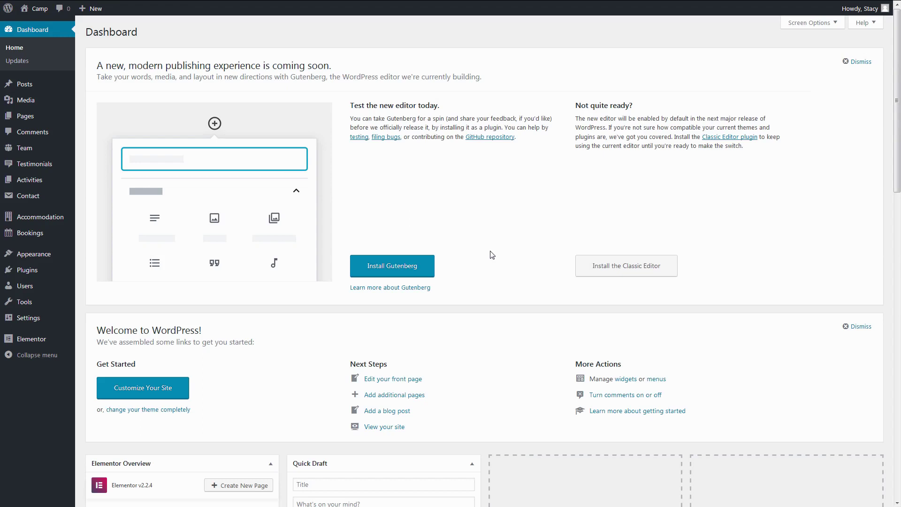
Step: Create a new accommodation attribute titled 'Location' and publish it
{"action": "mouse_move", "coordinate": [61, 221]}
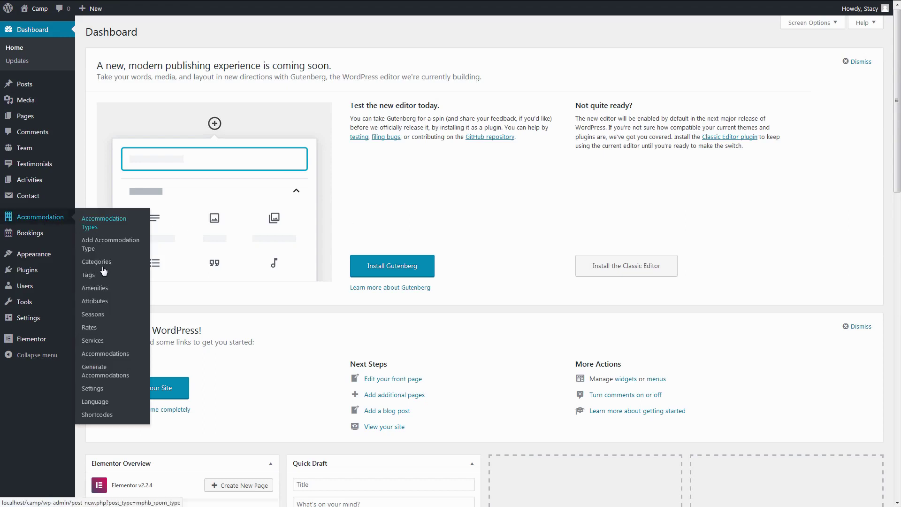
{"action": "left_click", "coordinate": [102, 303]}
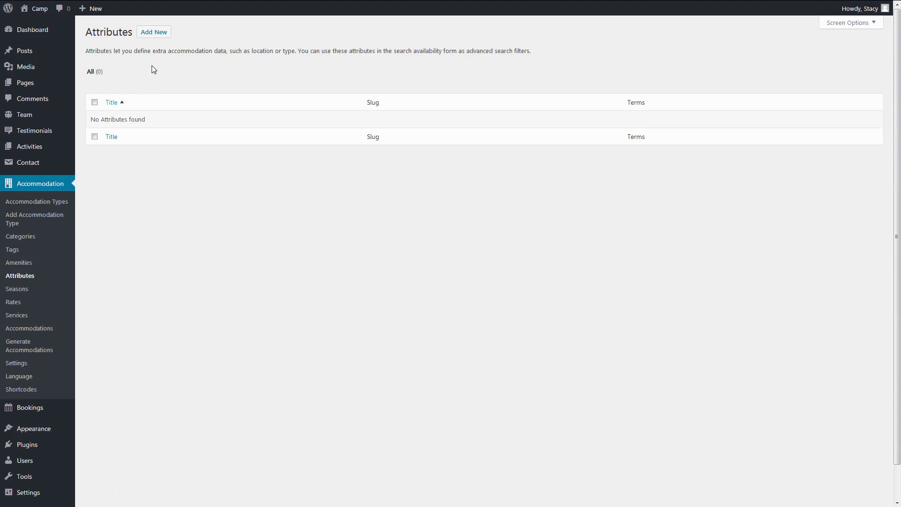
{"action": "left_click", "coordinate": [157, 33]}
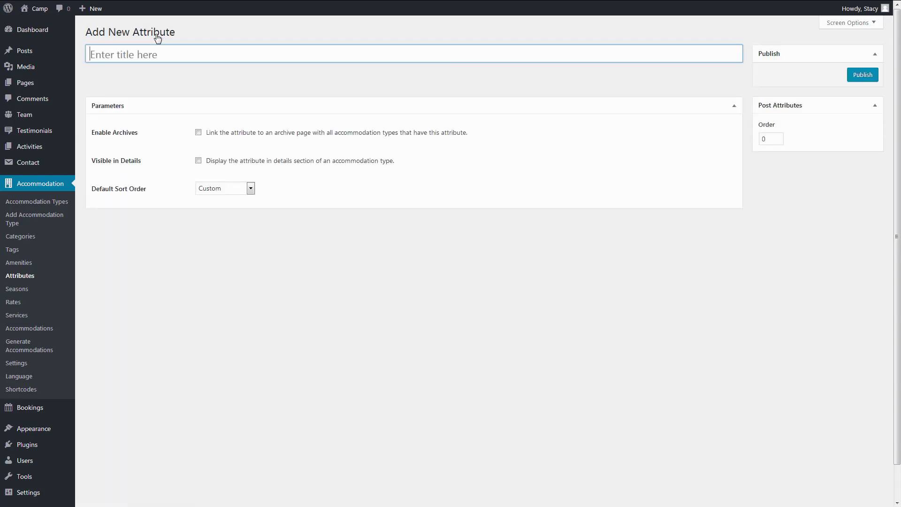
{"action": "type", "text": "Location"}
{"action": "left_click", "coordinate": [871, 78]}
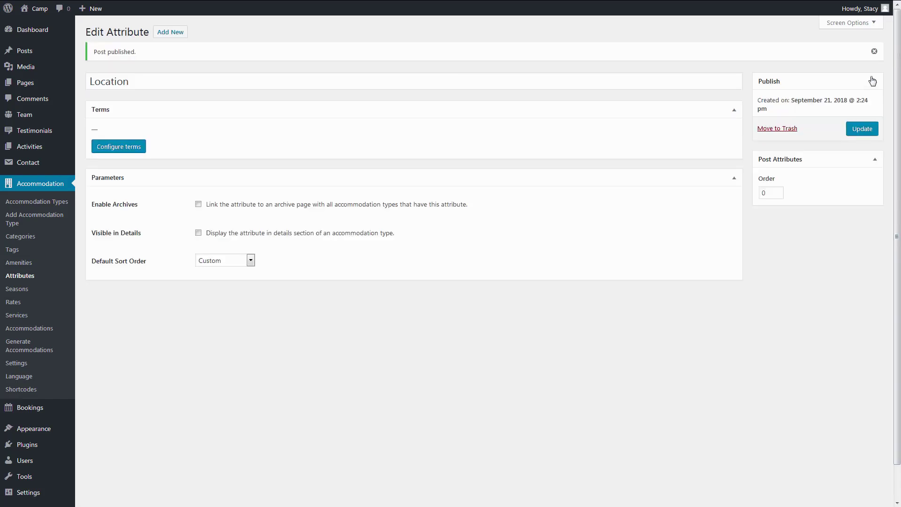
Step: Add Kentucky, Georgia and Virginia as terms of the Location attribute
{"action": "left_click", "coordinate": [128, 151]}
{"action": "type", "text": "Ke"}
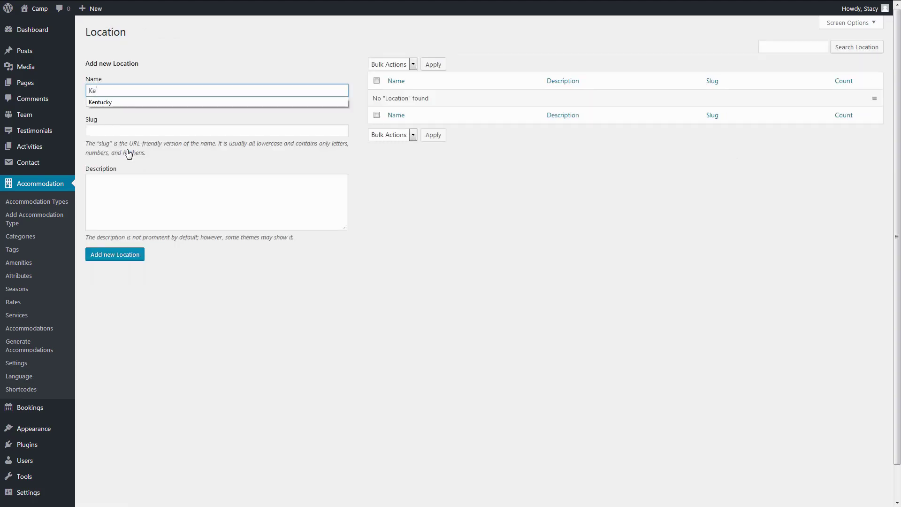
{"action": "type", "text": "ntucky"}
{"action": "left_click", "coordinate": [114, 254]}
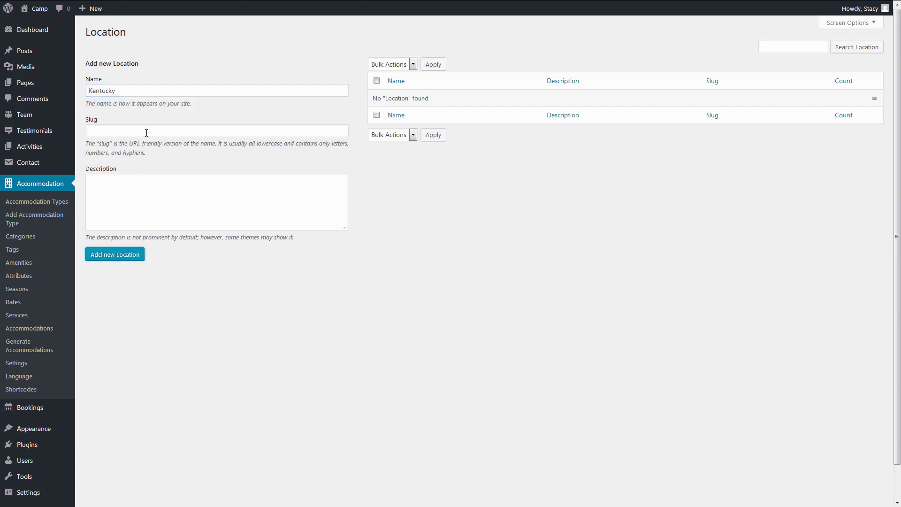
{"action": "left_click", "coordinate": [133, 95]}
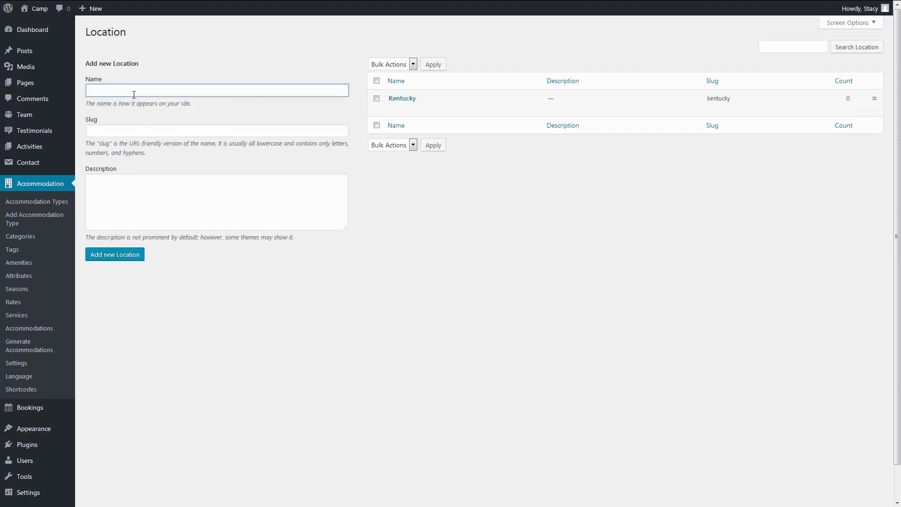
{"action": "type", "text": "Ge"}
{"action": "left_click", "coordinate": [137, 101]}
{"action": "left_click", "coordinate": [123, 260]}
{"action": "left_click", "coordinate": [114, 90]}
{"action": "type", "text": "Vi"}
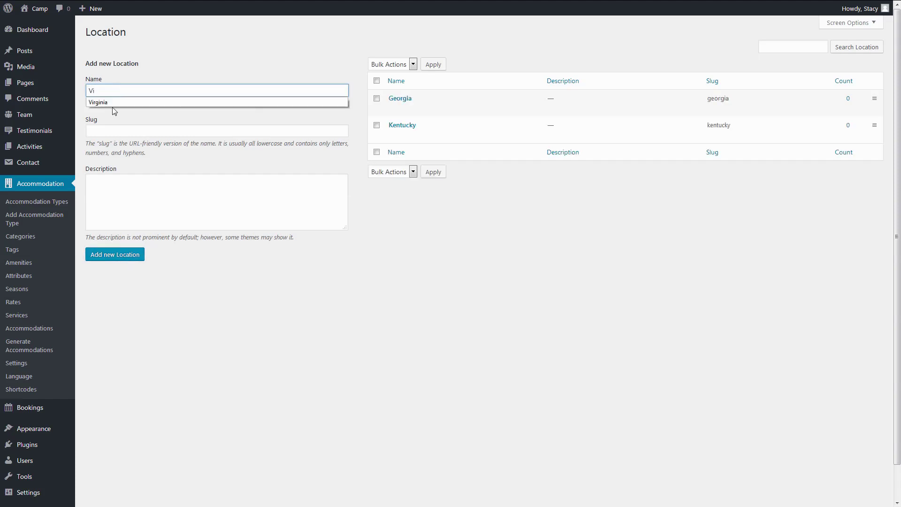
{"action": "left_click", "coordinate": [112, 102]}
{"action": "left_click", "coordinate": [124, 258]}
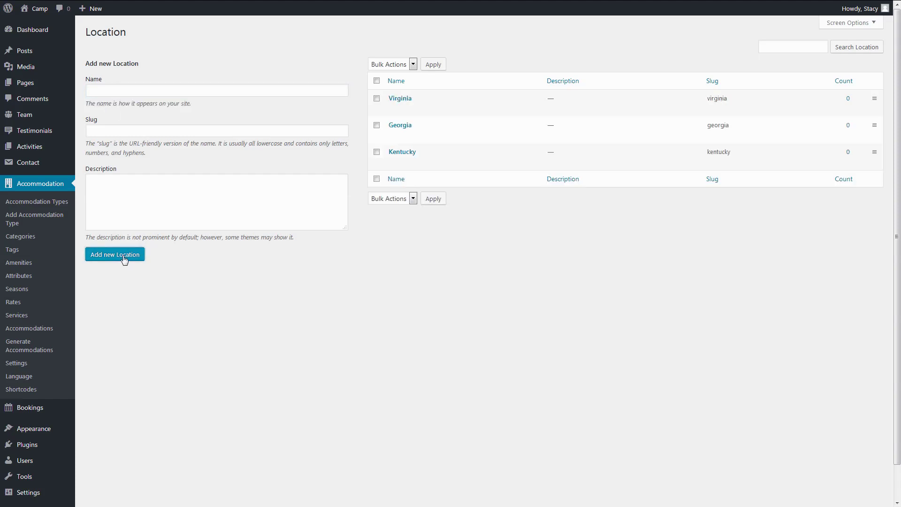
Step: Create and publish a new accommodation attribute titled 'Unit Type'
{"action": "left_click", "coordinate": [32, 278]}
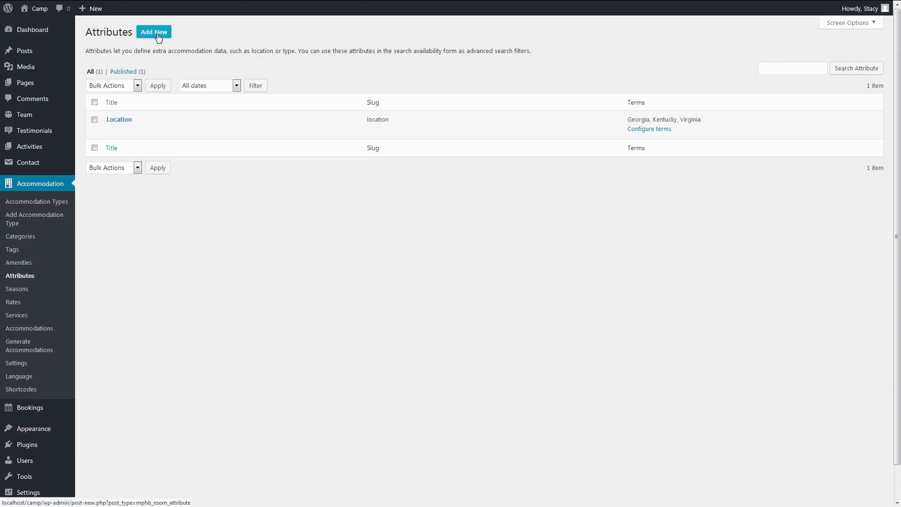
{"action": "left_click", "coordinate": [158, 33]}
{"action": "type", "text": "Unit Type"}
{"action": "left_click", "coordinate": [862, 75]}
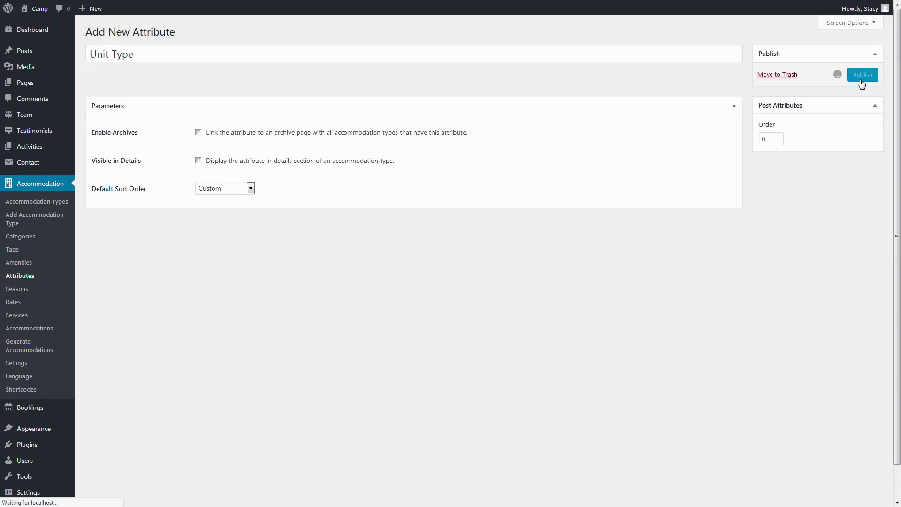
Step: Add the terms Camping RV, Camping Tent and Caravan Pitch to Unit Type
{"action": "left_click", "coordinate": [123, 146]}
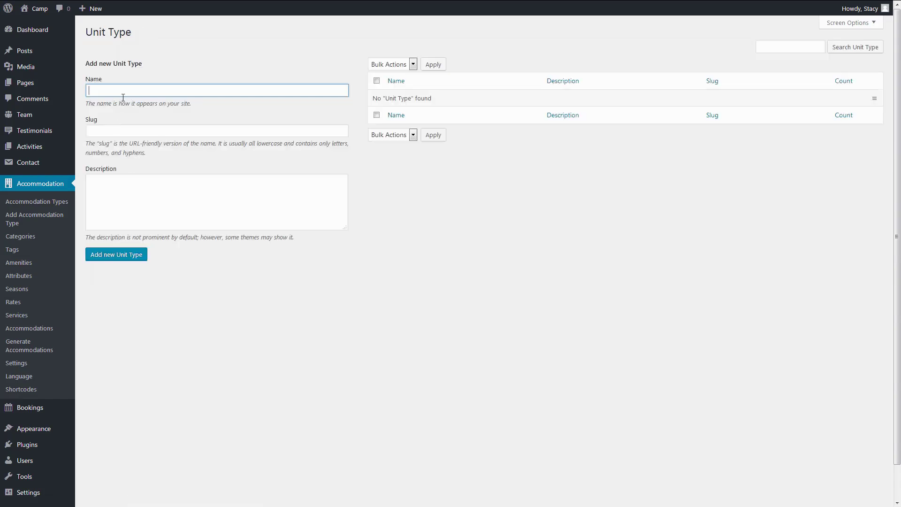
{"action": "type", "text": "Camping RV"}
{"action": "left_click", "coordinate": [122, 255]}
{"action": "type", "text": "Camping Tent"}
{"action": "left_click", "coordinate": [122, 254]}
{"action": "type", "text": "Caravan Pitch"}
{"action": "left_click", "coordinate": [129, 254]}
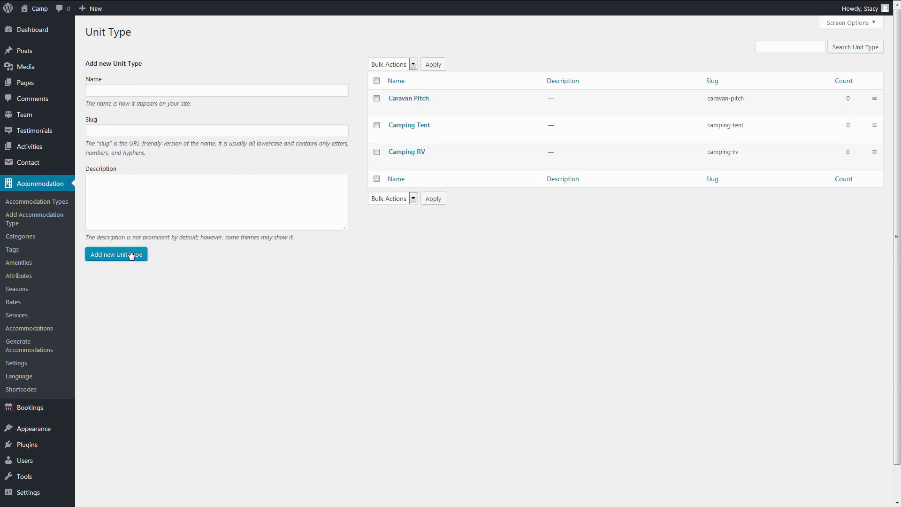
{"action": "left_click", "coordinate": [50, 279]}
Step: Review Unit Type's sort order, keeping Custom, then list the accommodation types
{"action": "left_click", "coordinate": [122, 121]}
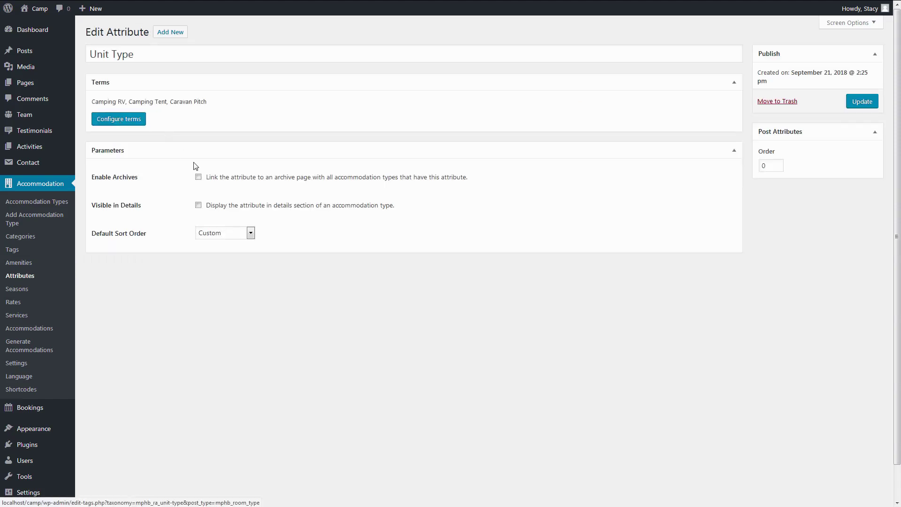
{"action": "left_click", "coordinate": [238, 236]}
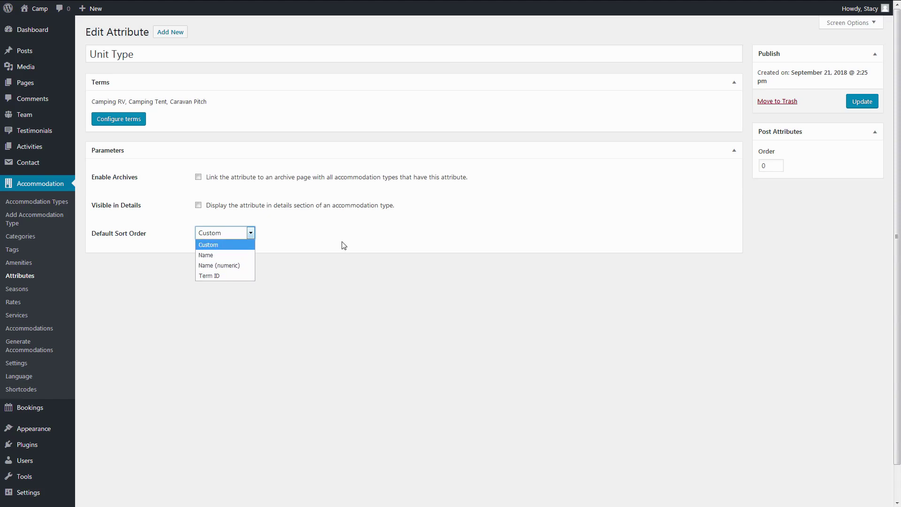
{"action": "left_click", "coordinate": [671, 188]}
{"action": "left_click", "coordinate": [774, 169]}
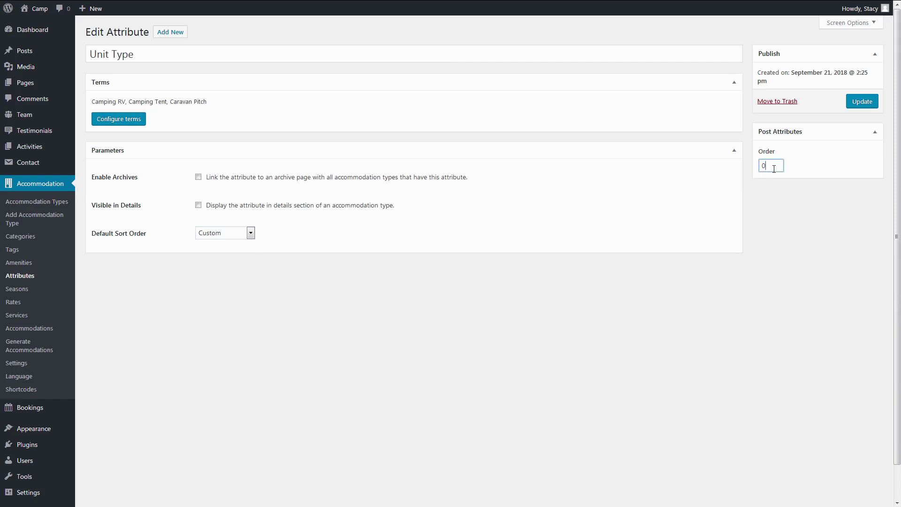
{"action": "left_click", "coordinate": [43, 202]}
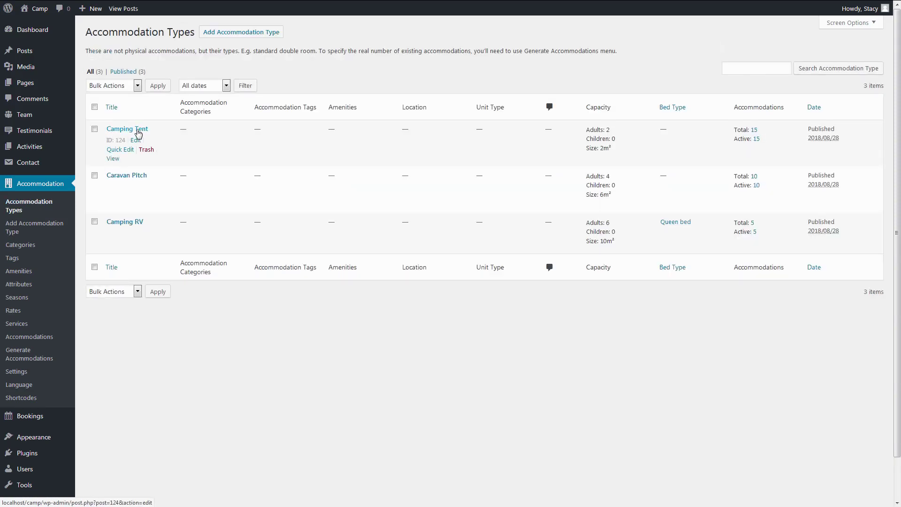
Step: Give the Camping Tent accommodation type Location Georgia and Unit Type Camping Tent, and update it
{"action": "left_click", "coordinate": [138, 132]}
{"action": "scroll", "coordinate": [821, 276], "scroll_direction": "down", "scroll_amount": 4}
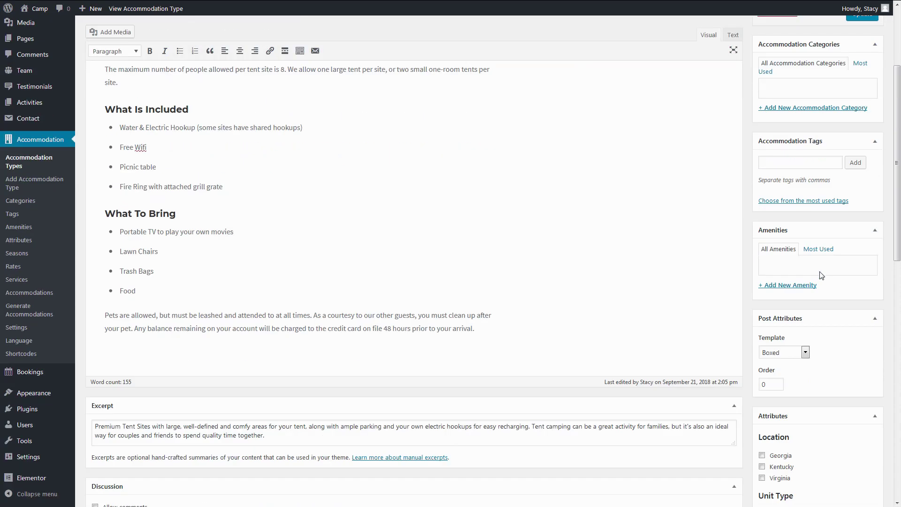
{"action": "scroll", "coordinate": [822, 276], "scroll_direction": "down", "scroll_amount": 3}
{"action": "left_click", "coordinate": [786, 259]}
{"action": "left_click", "coordinate": [792, 332]}
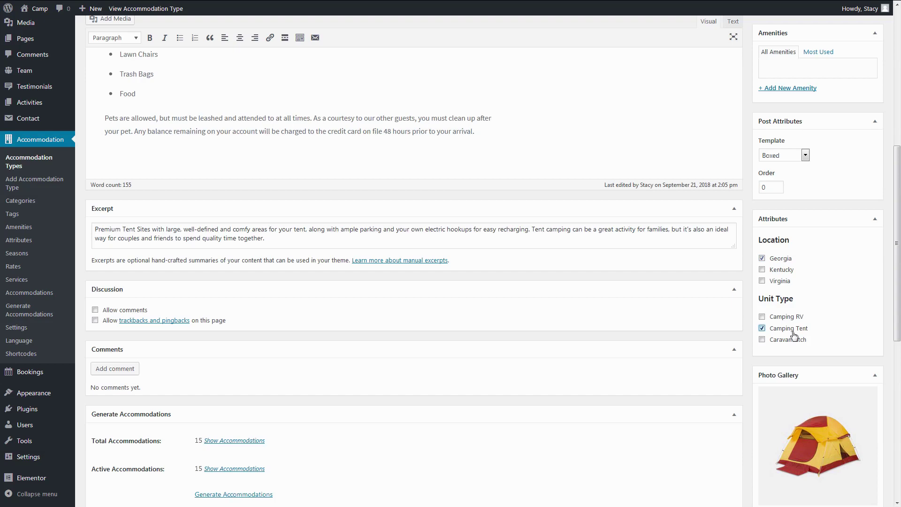
{"action": "scroll", "coordinate": [793, 334], "scroll_direction": "up", "scroll_amount": 5}
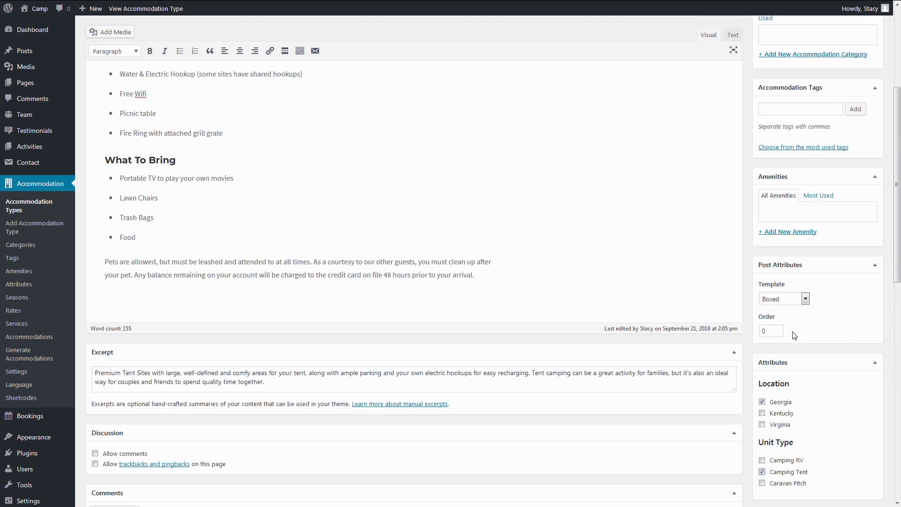
{"action": "left_click", "coordinate": [861, 59]}
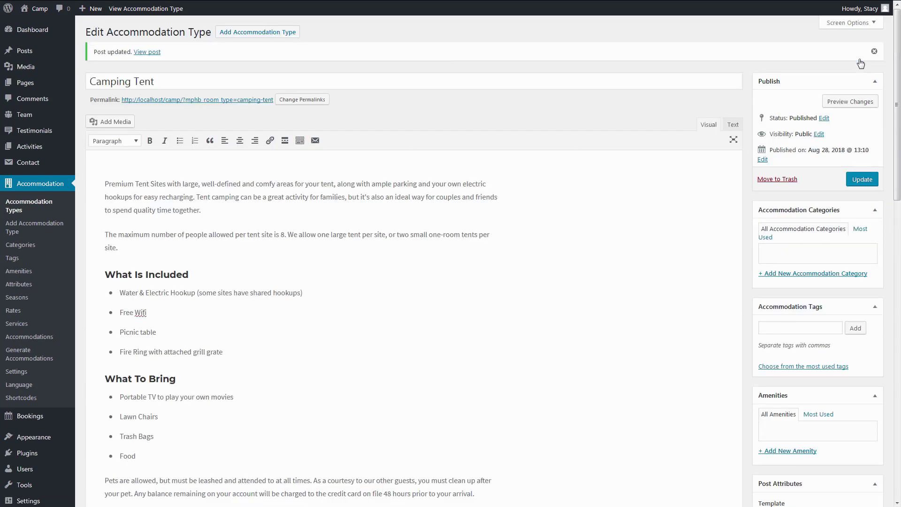
{"action": "left_click", "coordinate": [26, 209]}
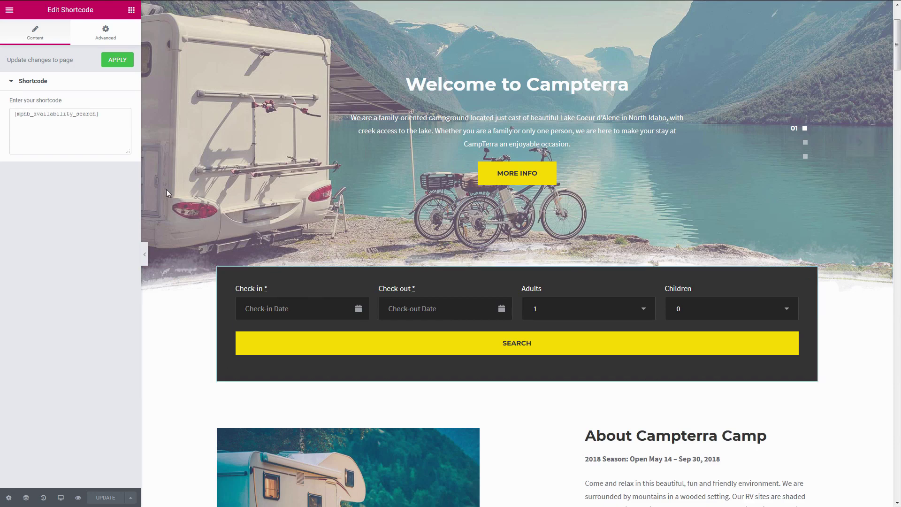
Step: Append attributes="" to the end of the [mphb_availability_search] shortcode
{"action": "left_click_drag", "start_coordinate": [99, 114], "coordinate": [24, 114]}
{"action": "left_click", "coordinate": [96, 114]}
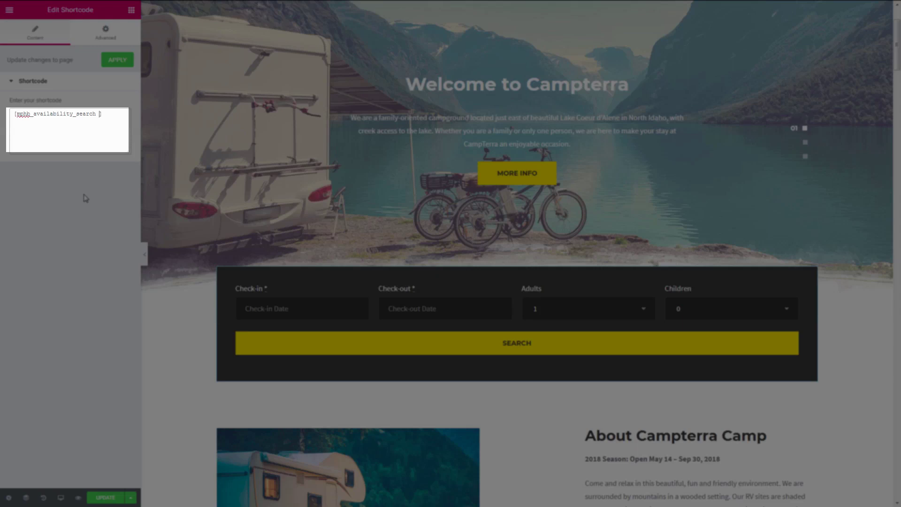
{"action": "type", "text": "attribut"}
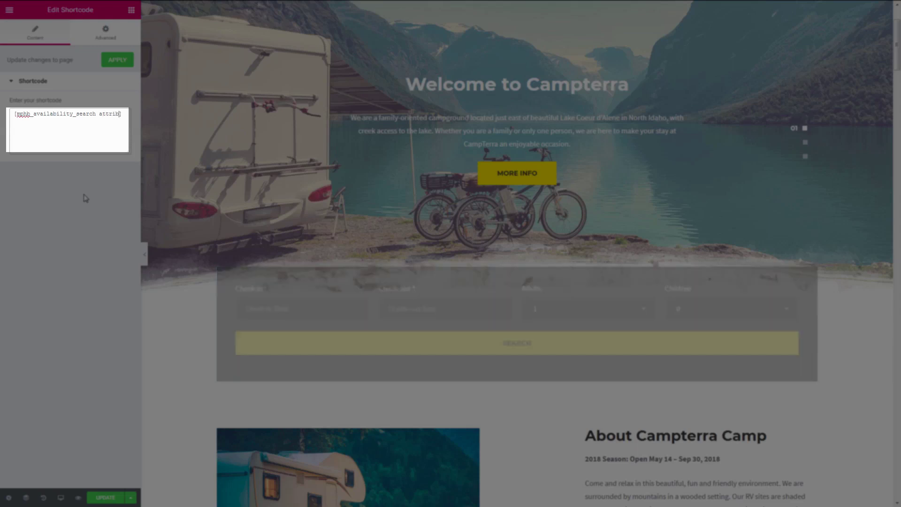
{"action": "type", "text": "es="}
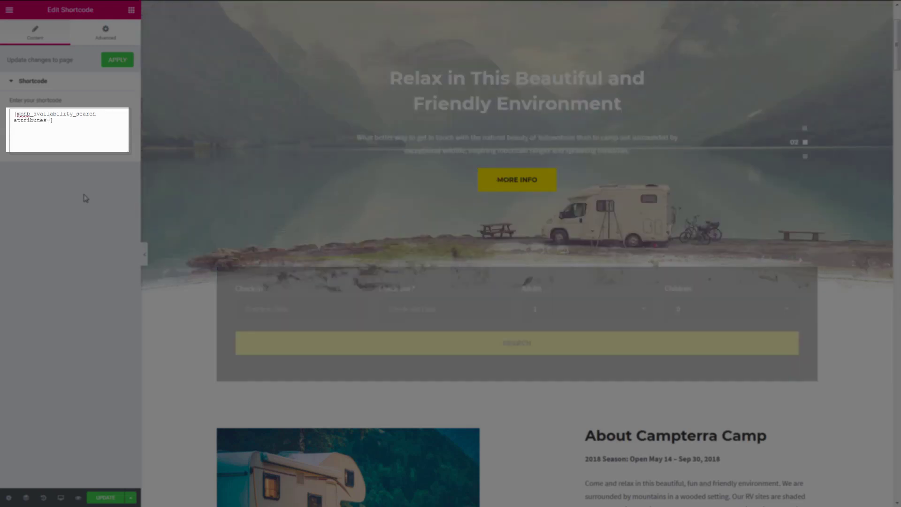
{"action": "type", "text": "\"\""}
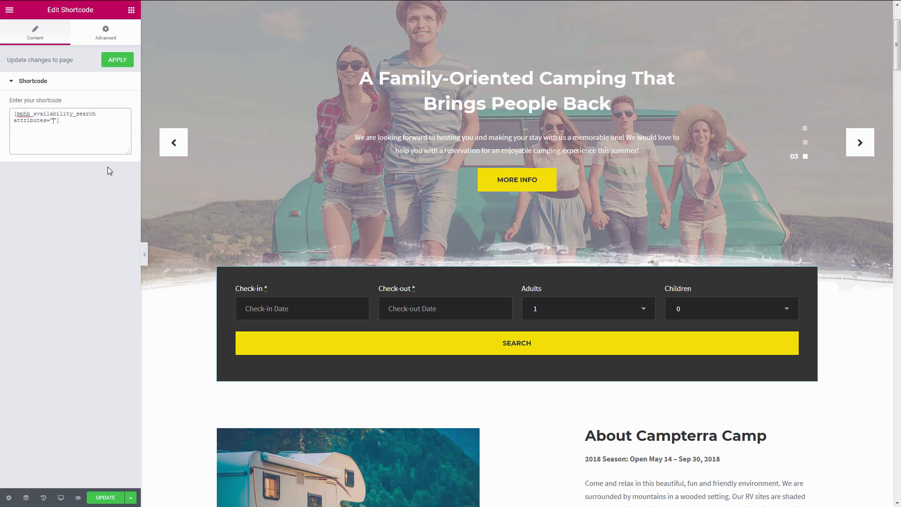
Step: Fill the shortcode's attributes value with 'location,unit-type'
{"action": "type", "text": "location,uni"}
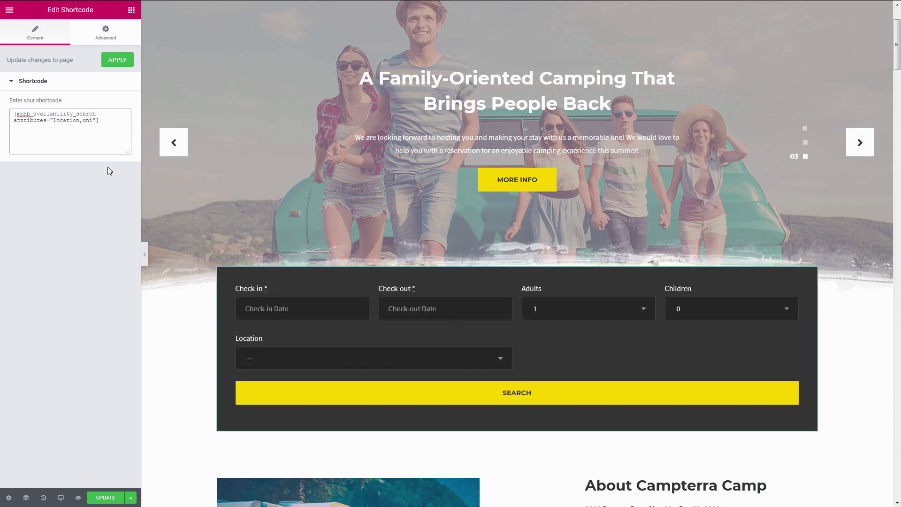
{"action": "type", "text": "t-type"}
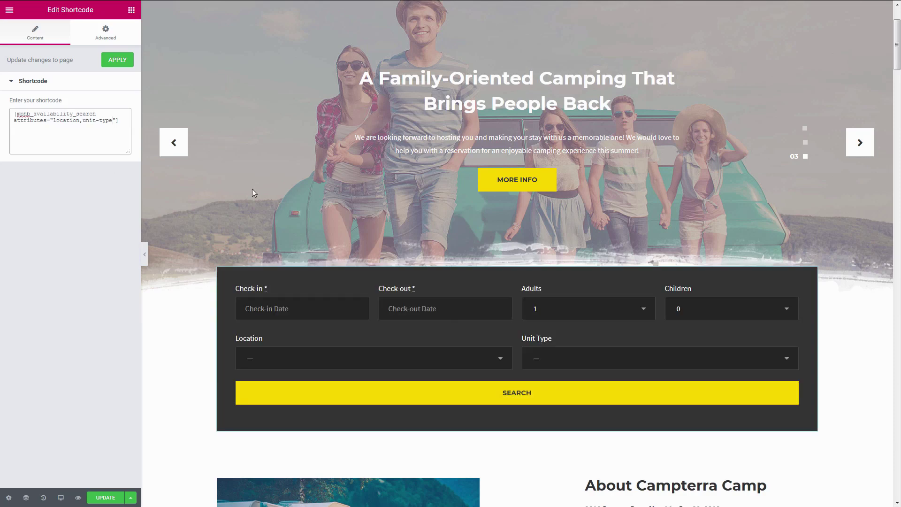
{"action": "scroll", "coordinate": [252, 189], "scroll_direction": "down", "scroll_amount": 1}
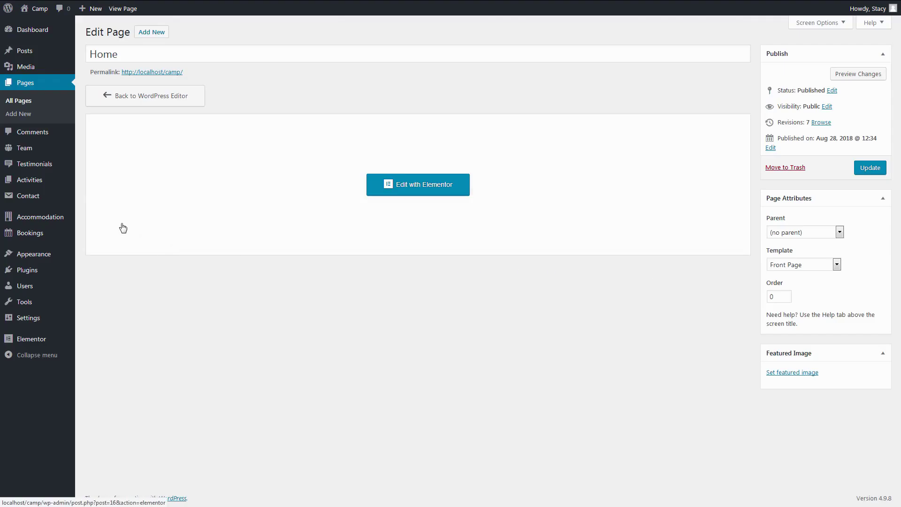
Step: In Accommodation Settings, hide the adults and children fields within search availability forms
{"action": "mouse_move", "coordinate": [48, 221]}
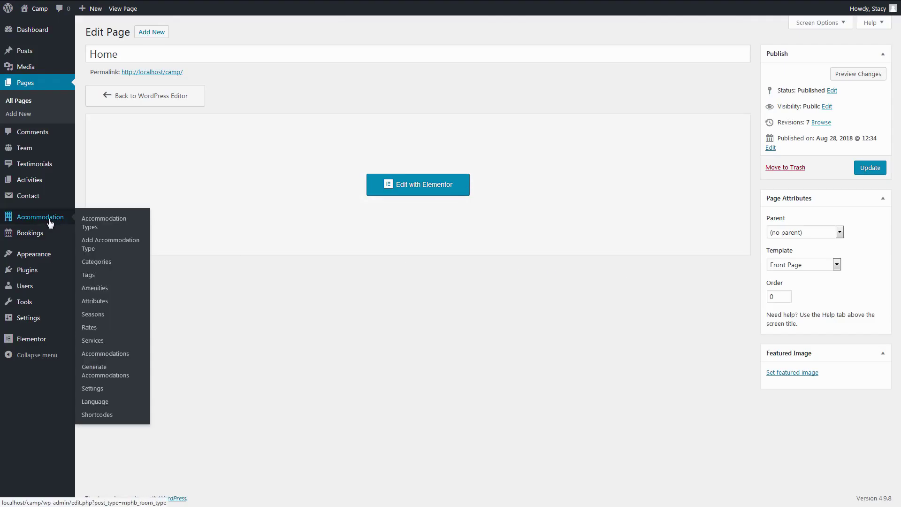
{"action": "left_click", "coordinate": [92, 389]}
{"action": "scroll", "coordinate": [93, 394], "scroll_direction": "down", "scroll_amount": 7}
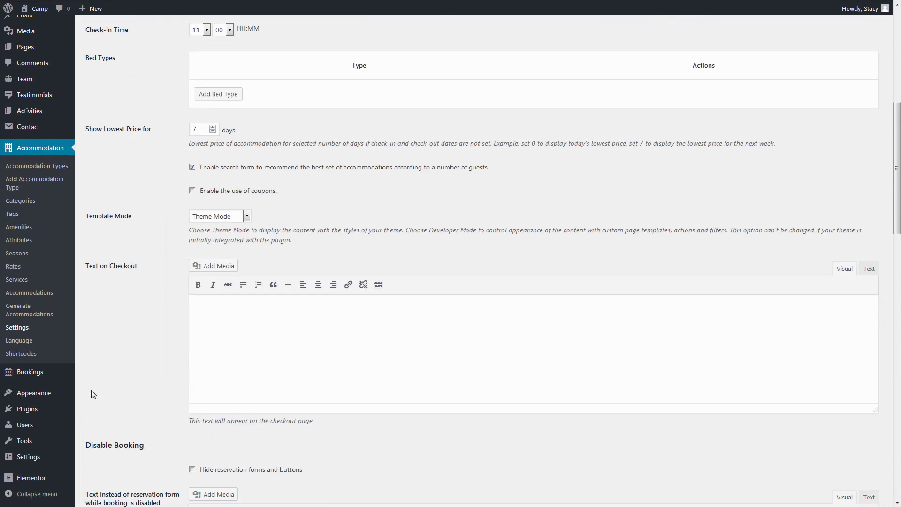
{"action": "scroll", "coordinate": [92, 394], "scroll_direction": "down", "scroll_amount": 16}
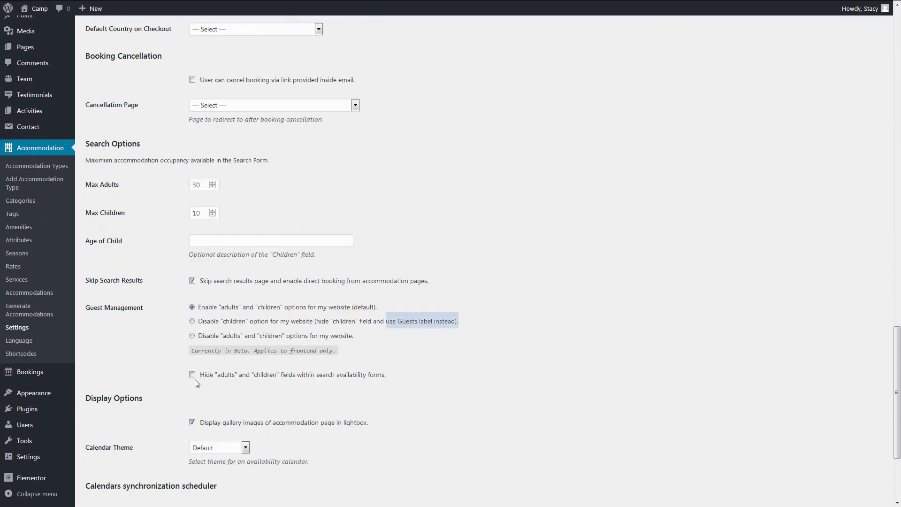
{"action": "left_click", "coordinate": [192, 374]}
{"action": "left_click", "coordinate": [192, 322]}
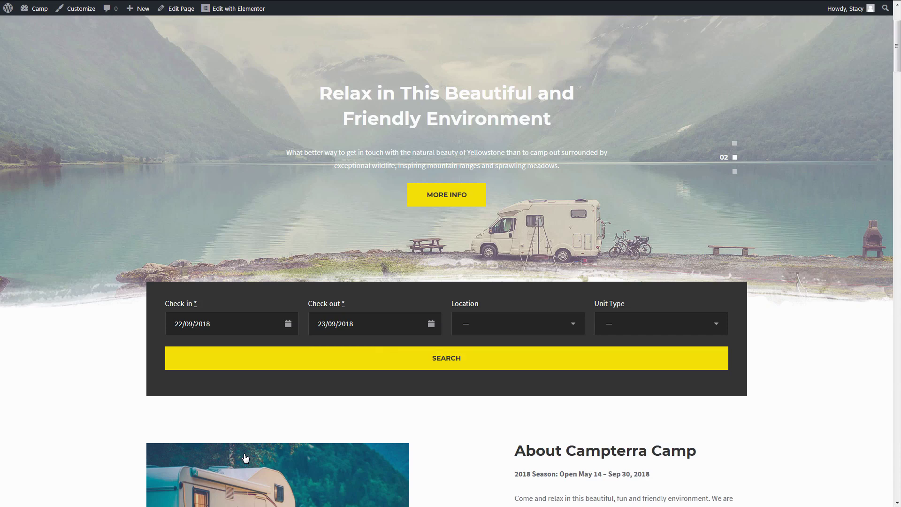
Step: Search the homepage form for Camping RV in Kentucky and scroll through the results
{"action": "left_click", "coordinate": [490, 323]}
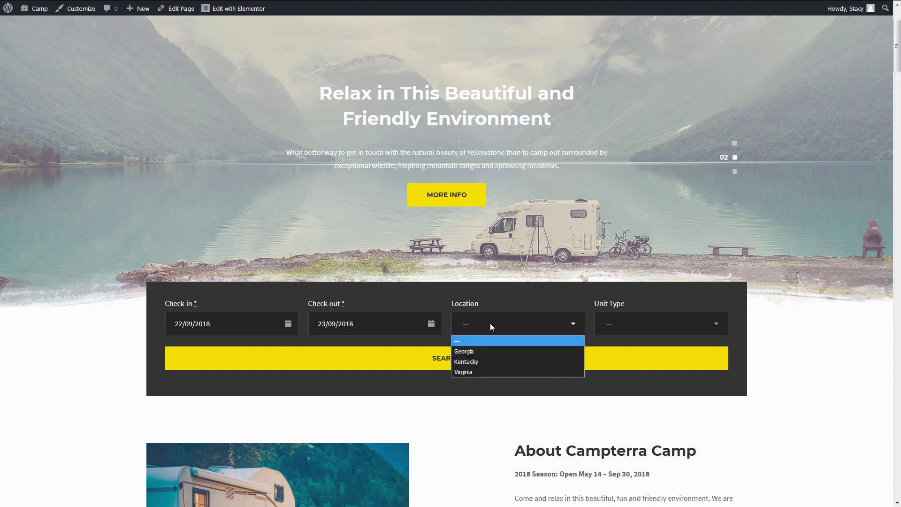
{"action": "left_click", "coordinate": [488, 362]}
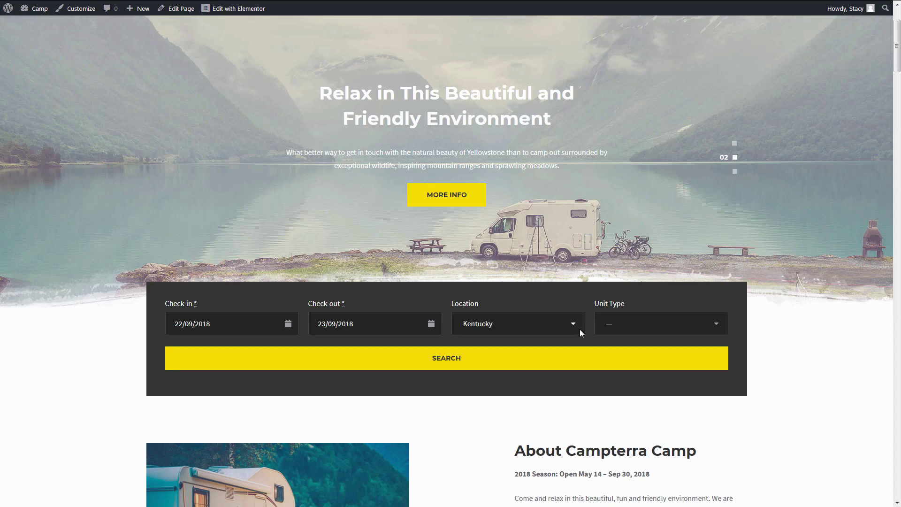
{"action": "left_click", "coordinate": [619, 322]}
{"action": "left_click", "coordinate": [624, 351]}
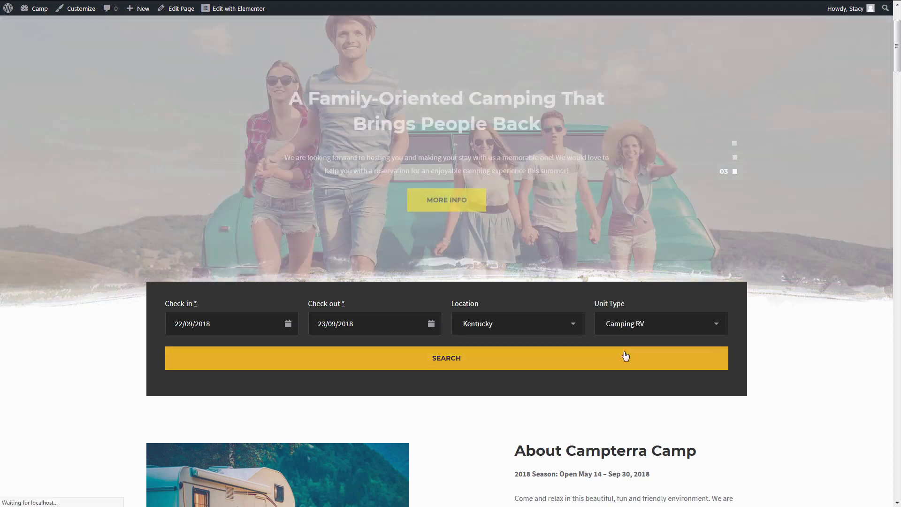
{"action": "scroll", "coordinate": [626, 355], "scroll_direction": "down", "scroll_amount": 1}
{"action": "scroll", "coordinate": [626, 356], "scroll_direction": "down", "scroll_amount": 2}
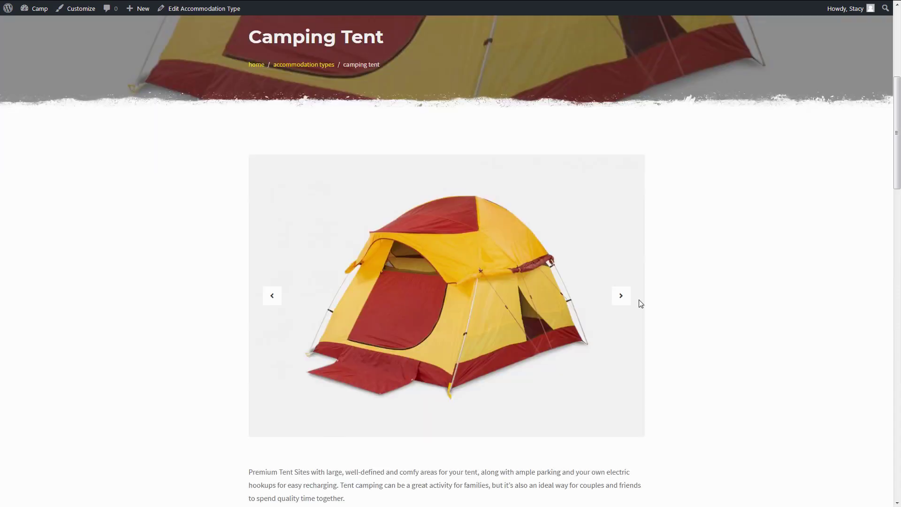
{"action": "scroll", "coordinate": [412, 299], "scroll_direction": "down", "scroll_amount": 10}
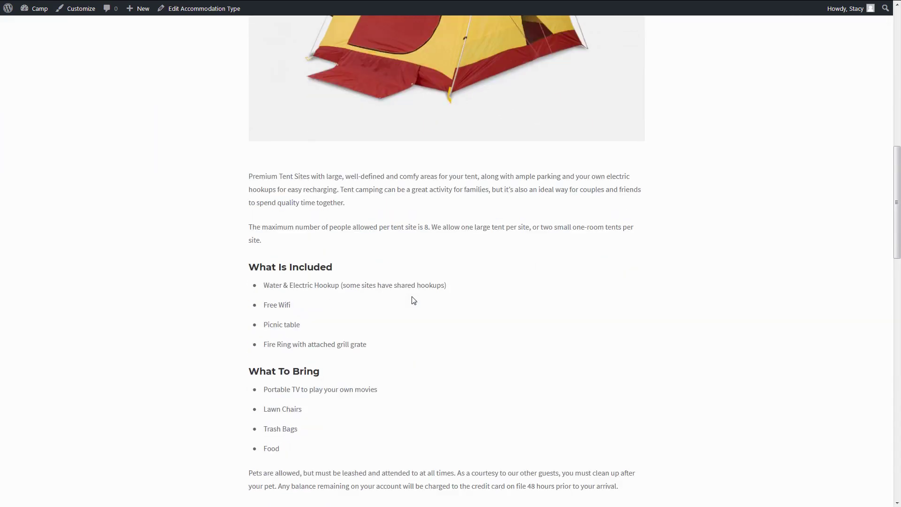
{"action": "scroll", "coordinate": [413, 300], "scroll_direction": "down", "scroll_amount": 1}
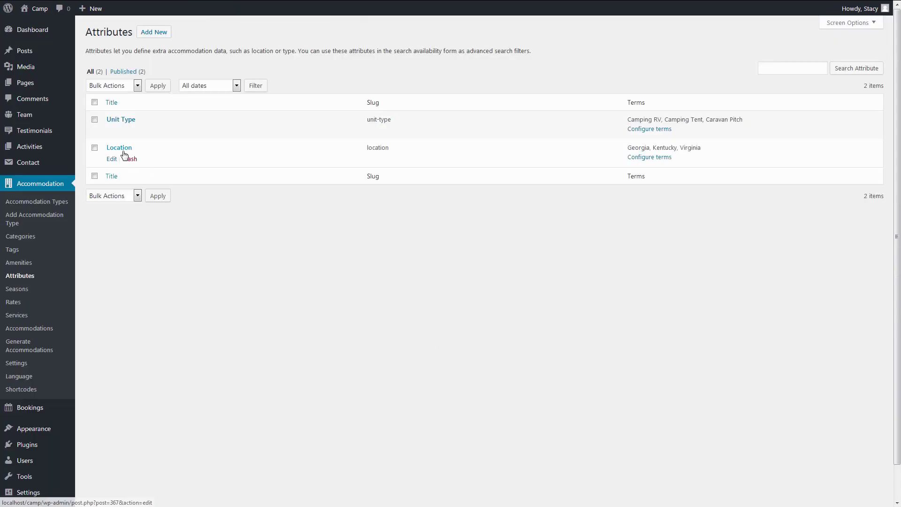
Step: Edit the Location attribute to show in accommodation details, save it, and tick Enable Archives
{"action": "left_click", "coordinate": [121, 148]}
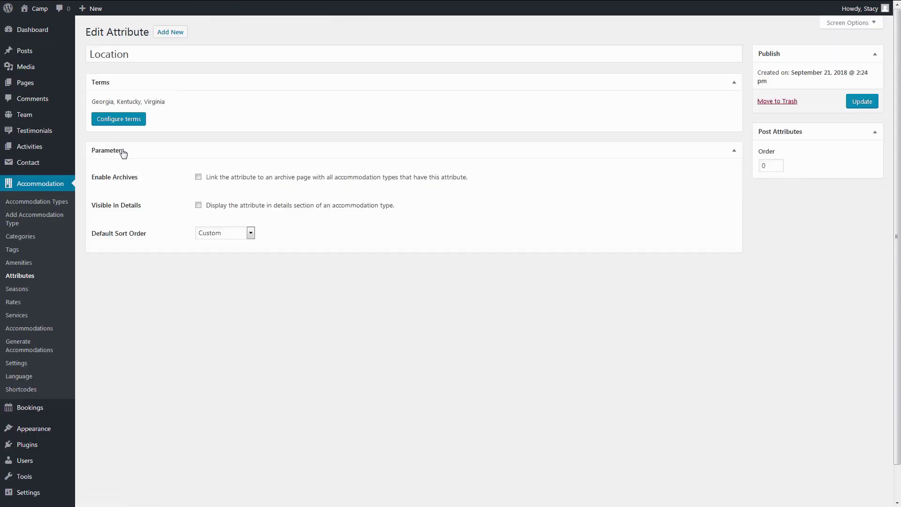
{"action": "left_click", "coordinate": [199, 205]}
{"action": "left_click", "coordinate": [872, 101]}
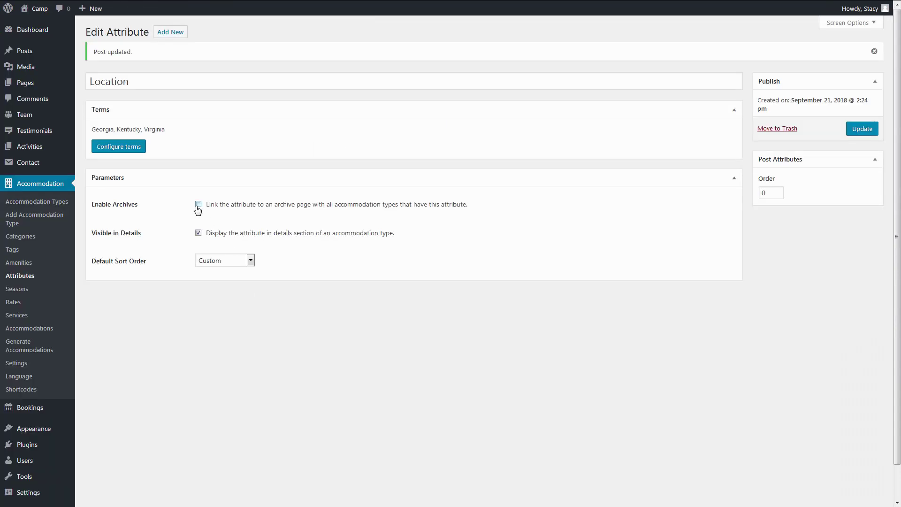
{"action": "left_click", "coordinate": [198, 205]}
Step: Save the Location archive setting and browse the Georgia archive listing Camping Tent and Camping RV
{"action": "left_click", "coordinate": [864, 130]}
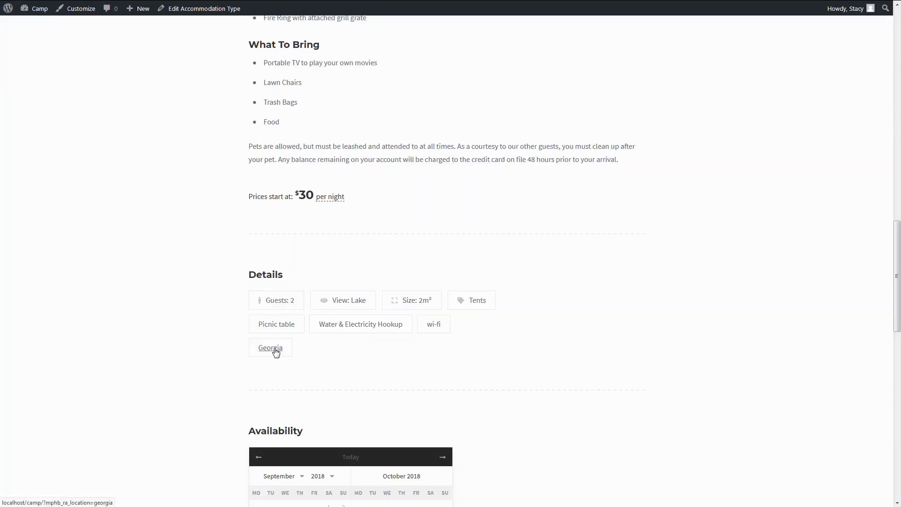
{"action": "left_click", "coordinate": [276, 352]}
{"action": "scroll", "coordinate": [276, 353], "scroll_direction": "down", "scroll_amount": 5}
{"action": "scroll", "coordinate": [276, 353], "scroll_direction": "down", "scroll_amount": 15}
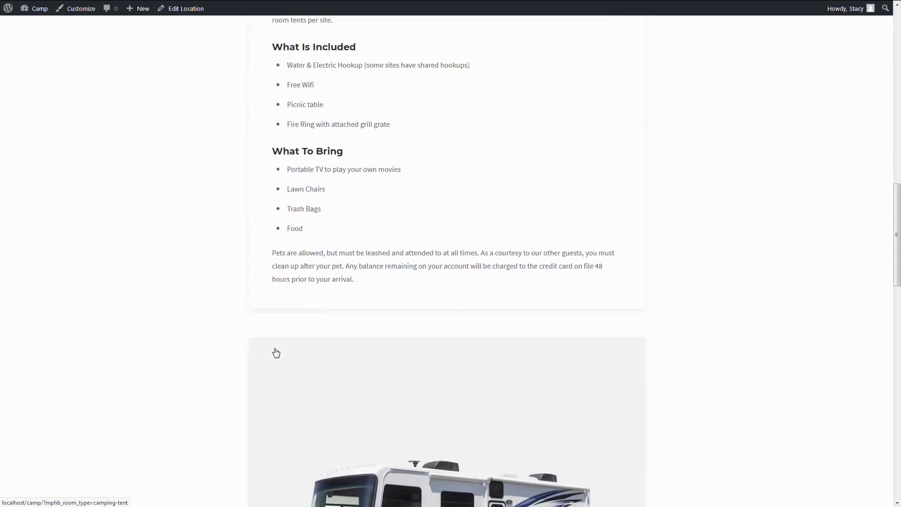
{"action": "scroll", "coordinate": [276, 353], "scroll_direction": "down", "scroll_amount": 15}
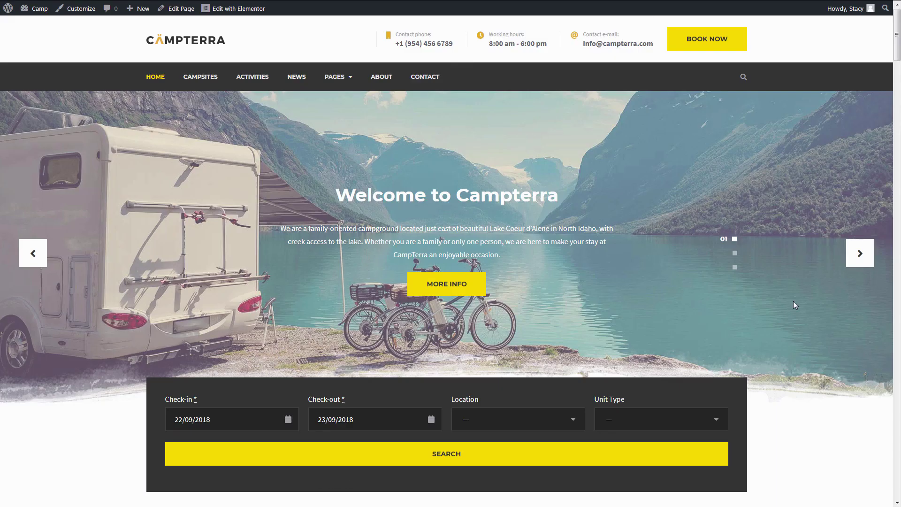
{"action": "scroll", "coordinate": [274, 348], "scroll_direction": "down", "scroll_amount": 1}
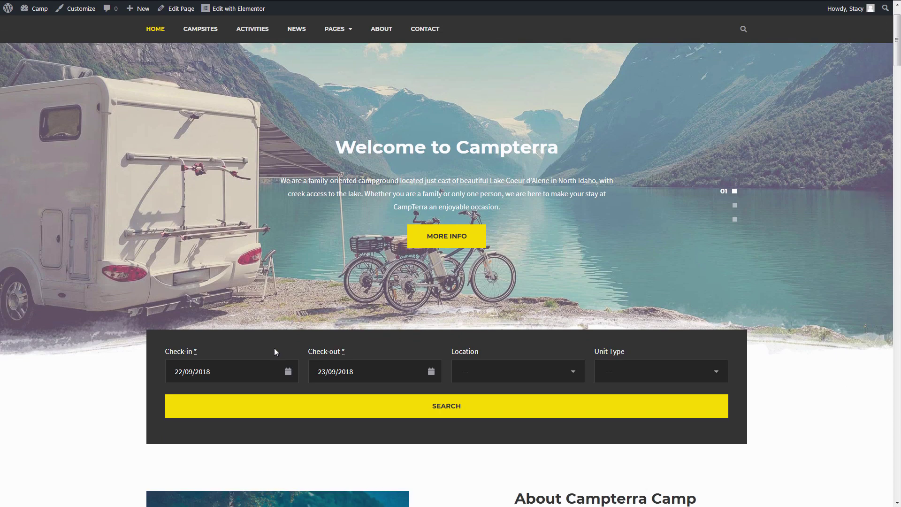
{"action": "scroll", "coordinate": [559, 340], "scroll_direction": "down", "scroll_amount": 9}
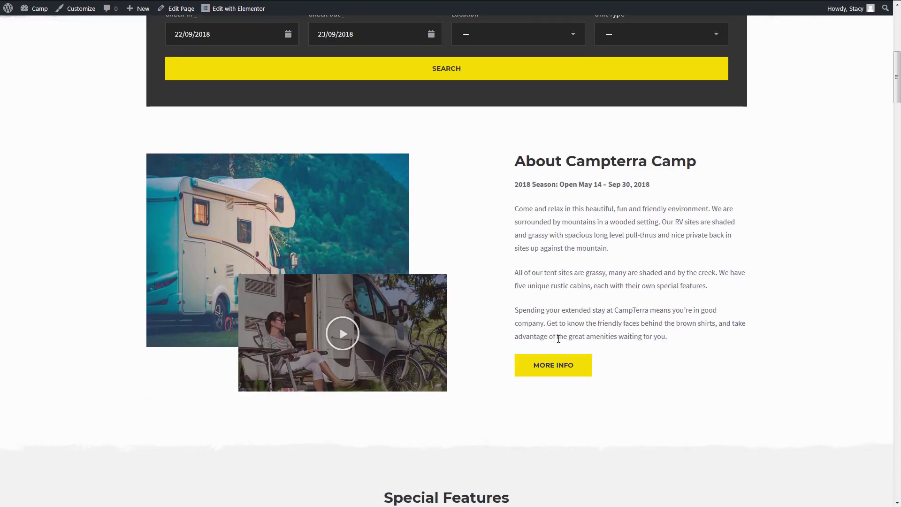
{"action": "scroll", "coordinate": [560, 343], "scroll_direction": "down", "scroll_amount": 5}
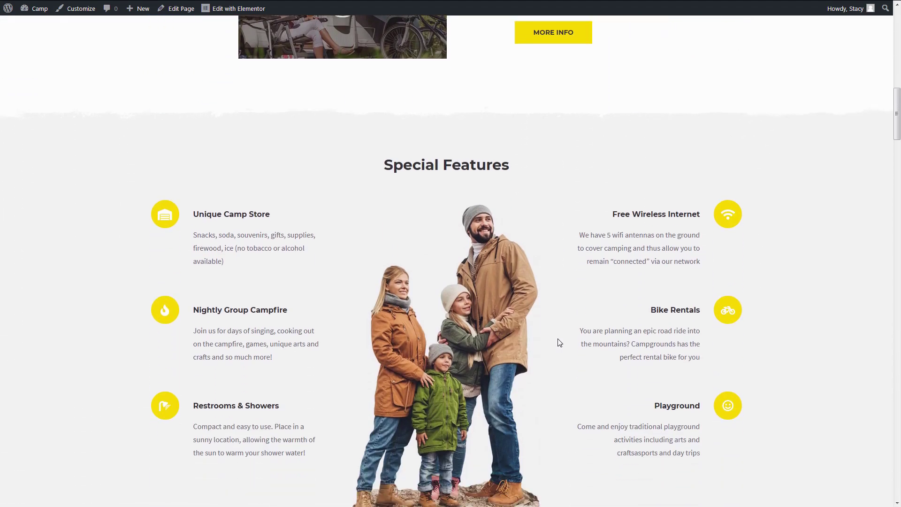